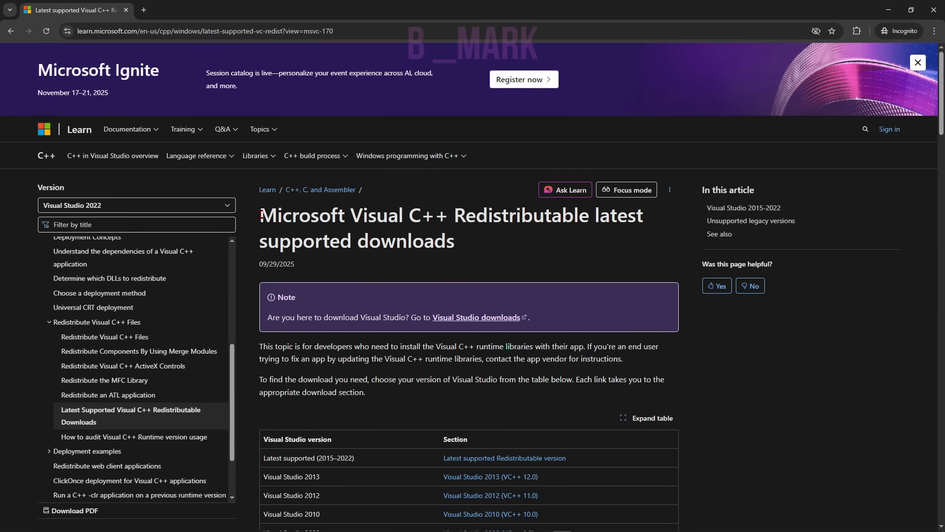
Examine the x86 and x64 links under the latest supported Visual C++ Redistributable version.
left_click_drag(261, 216, 447, 215)
scroll(362, 297, "down", 15)
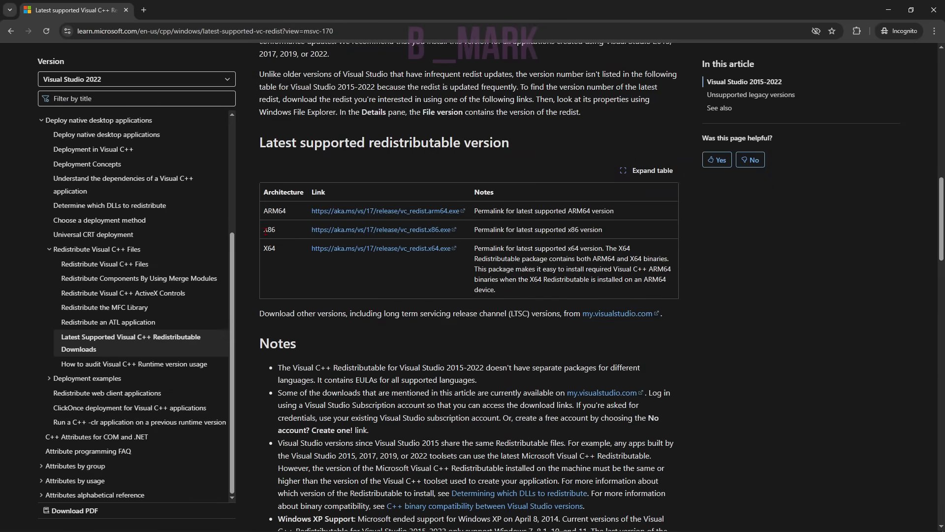
left_click_drag(266, 231, 278, 235)
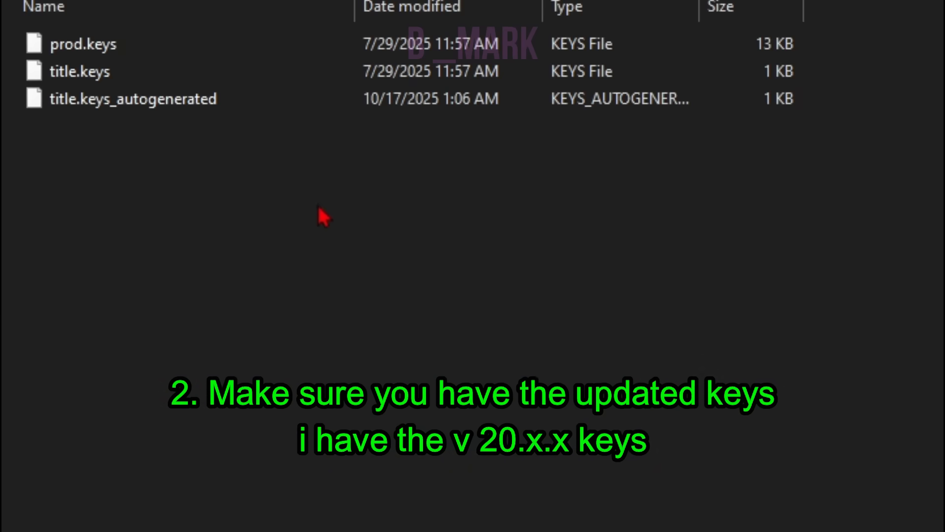
Check the prod.keys and title.keys files in the keys folder.
left_click_drag(318, 204, 147, 201)
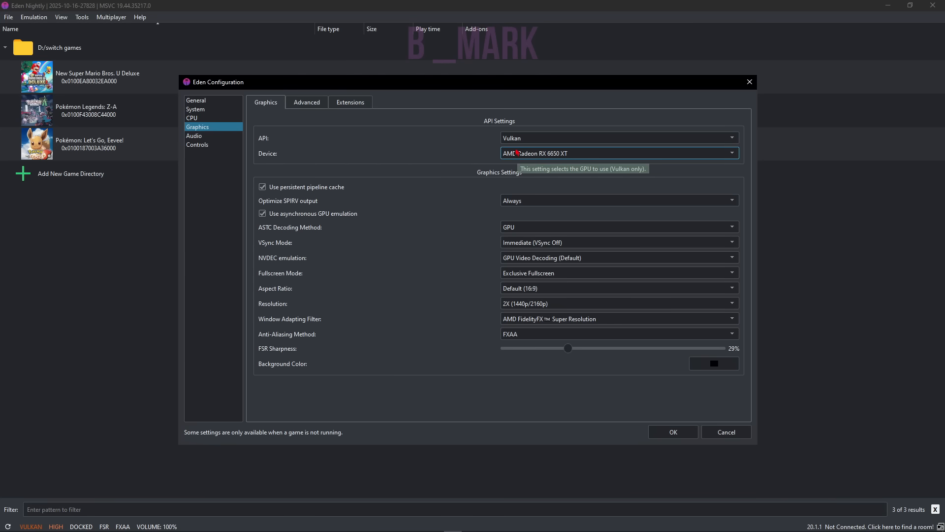
Try OpenGL as Eden's graphics API and switch it back to Vulkan.
left_click(517, 141)
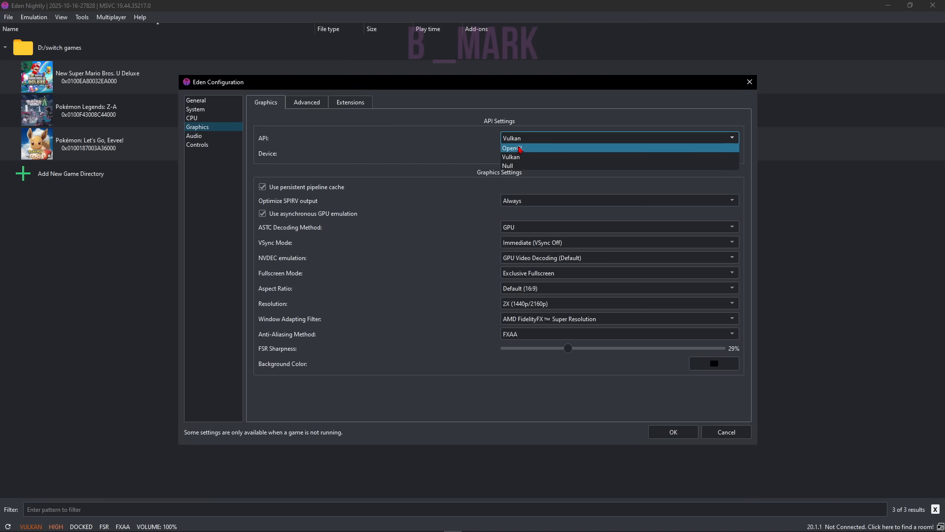
left_click(520, 147)
left_click(520, 139)
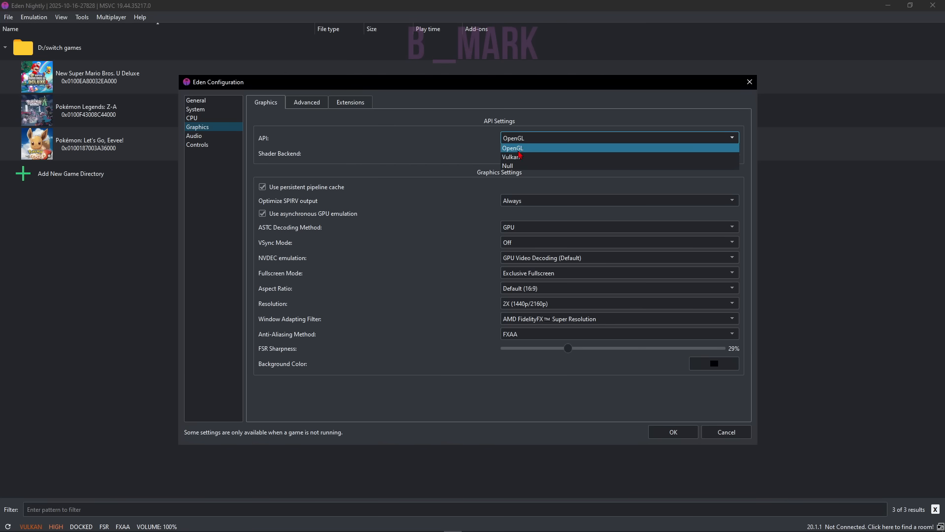
left_click(520, 157)
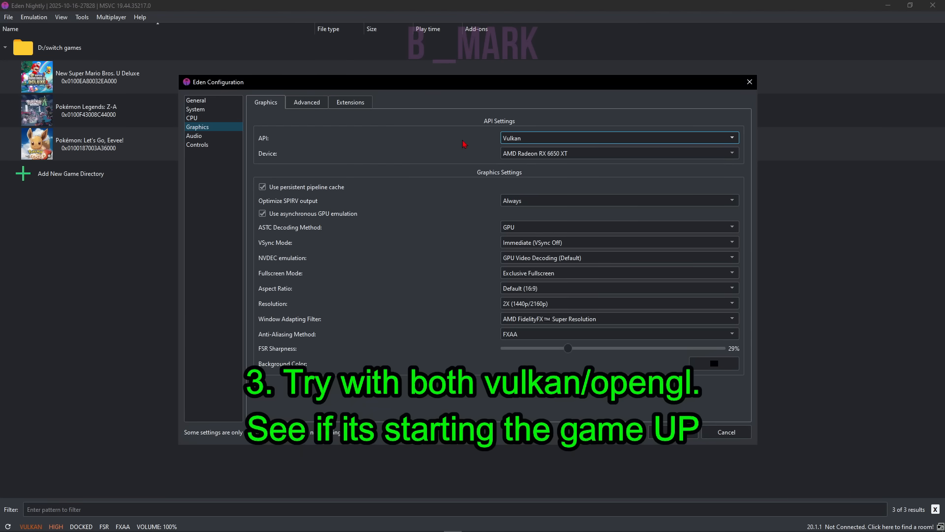
left_click(526, 139)
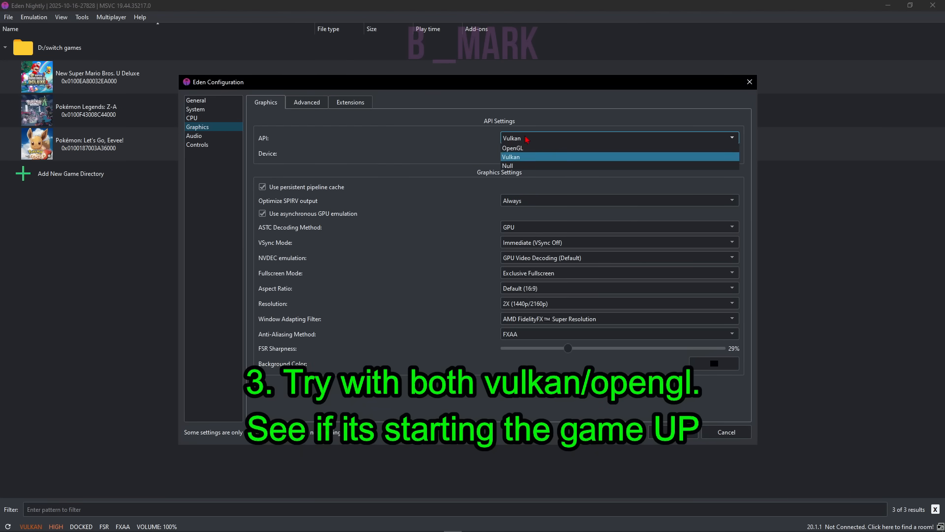
left_click(525, 154)
left_click(525, 139)
left_click(525, 145)
left_click(525, 140)
left_click(524, 148)
left_click(524, 140)
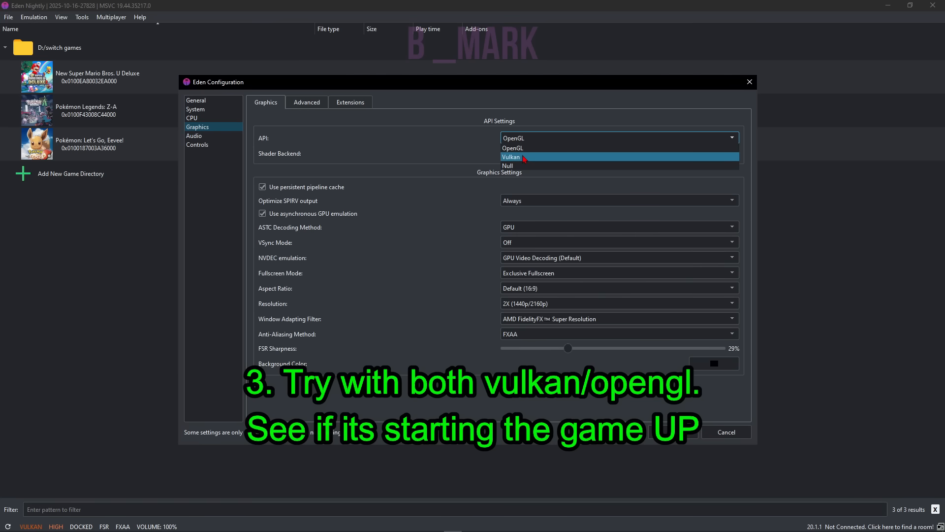
left_click(525, 157)
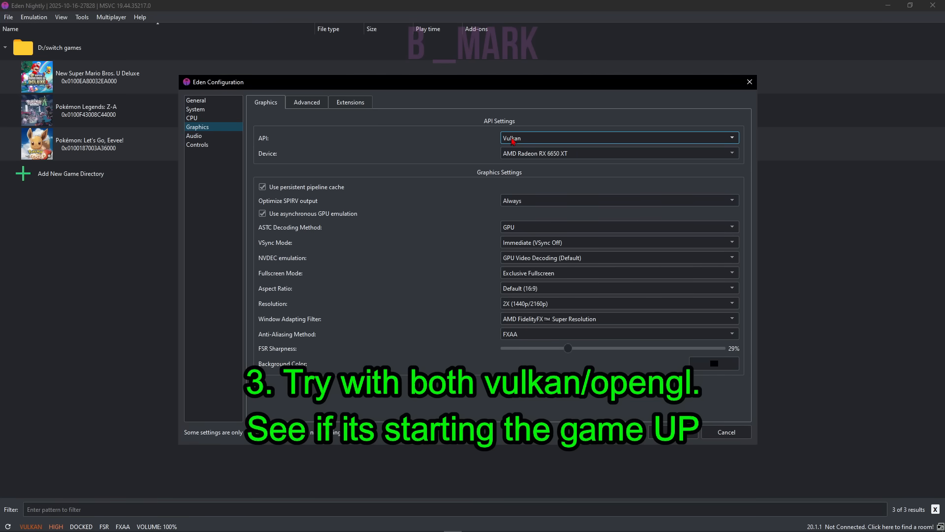
left_click(524, 138)
left_click(525, 150)
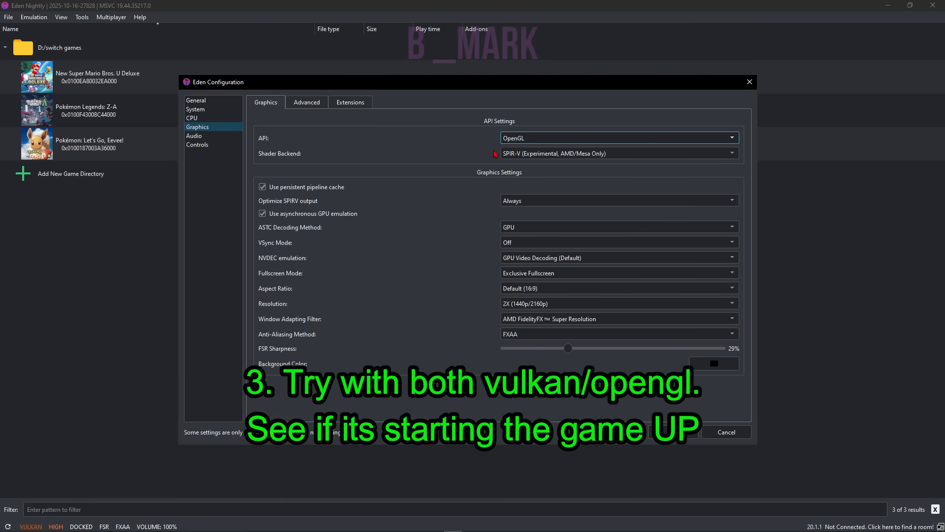
left_click(512, 138)
left_click(512, 149)
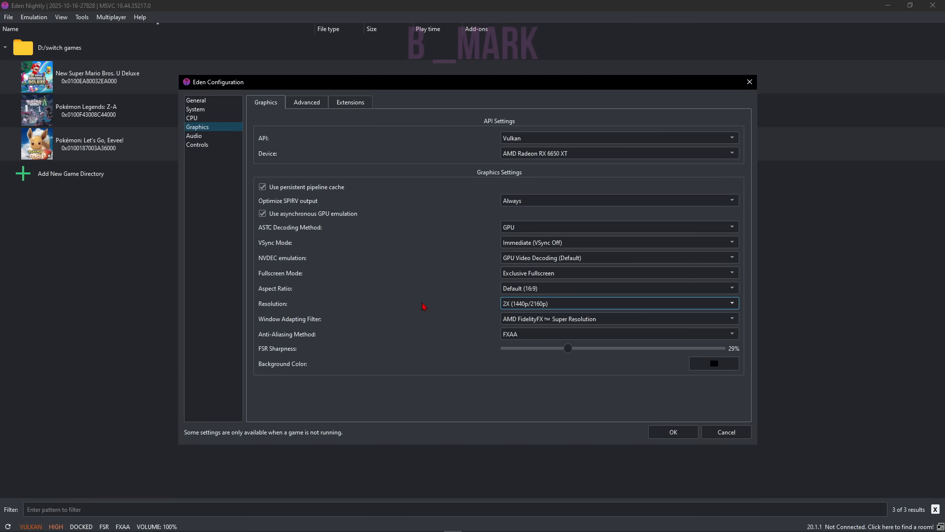
Set the resolution to 0.5X (360p/540p) and the fullscreen mode to Borderless Windowed.
left_click(517, 303)
left_click(521, 340)
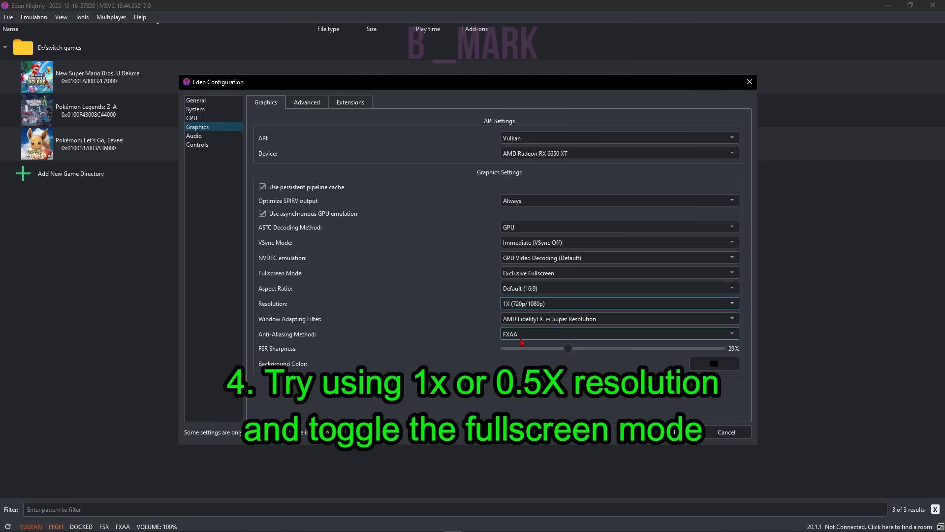
left_click(514, 305)
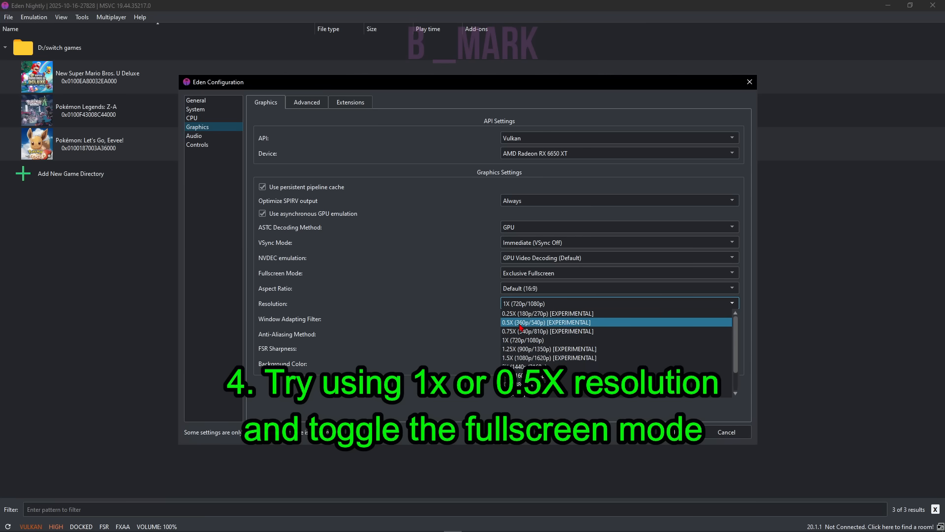
left_click(519, 323)
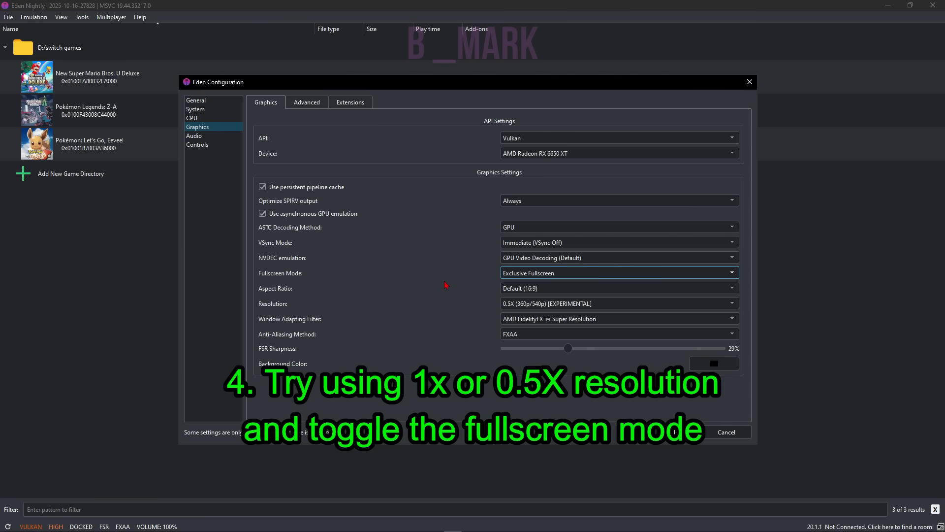
left_click(529, 276)
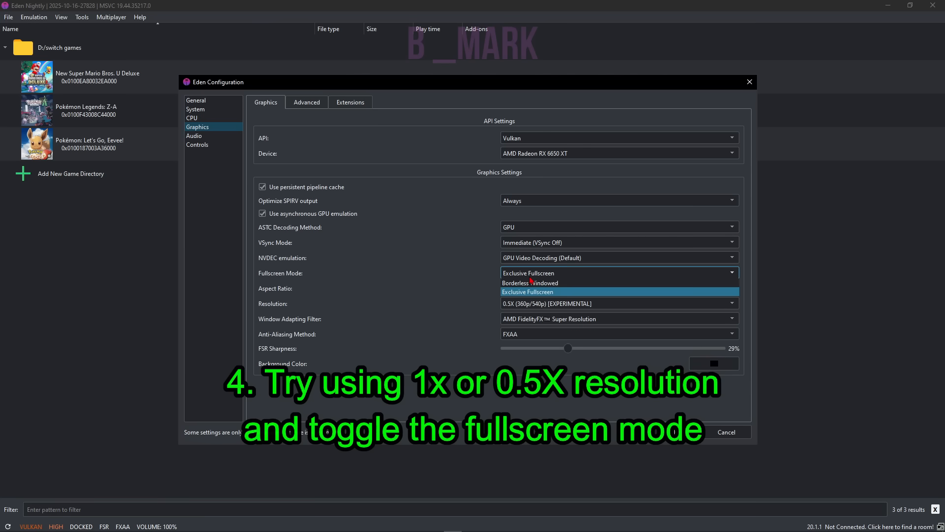
left_click(524, 283)
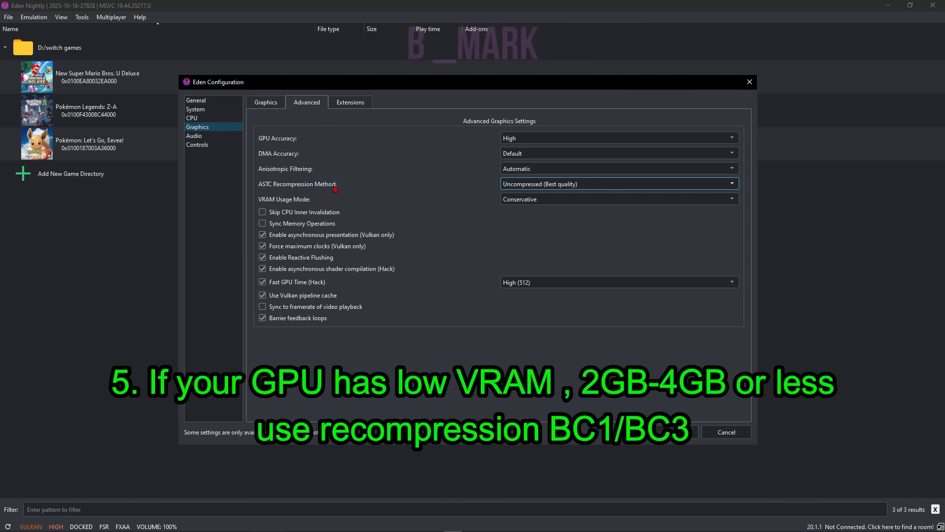
Review the ASTC recompression methods in the advanced graphics settings, keeping Uncompressed (Best quality).
left_click(522, 185)
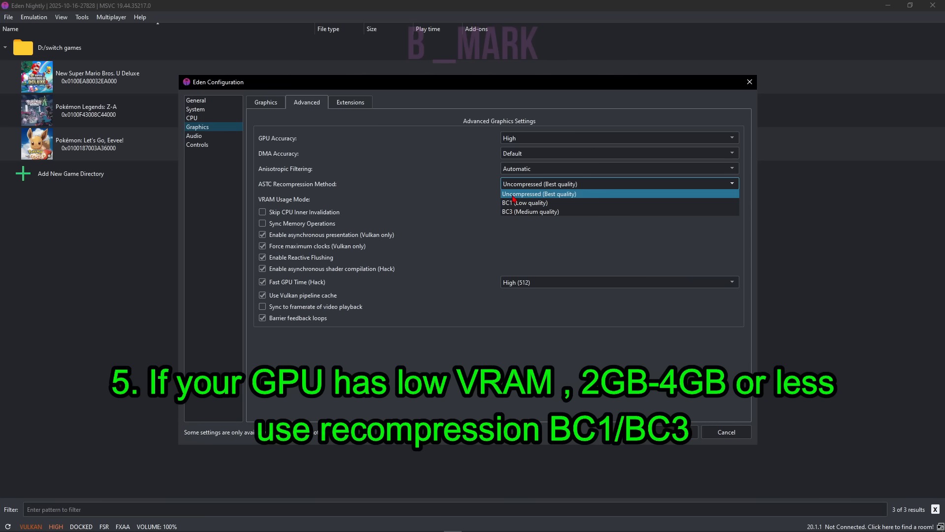
left_click(513, 197)
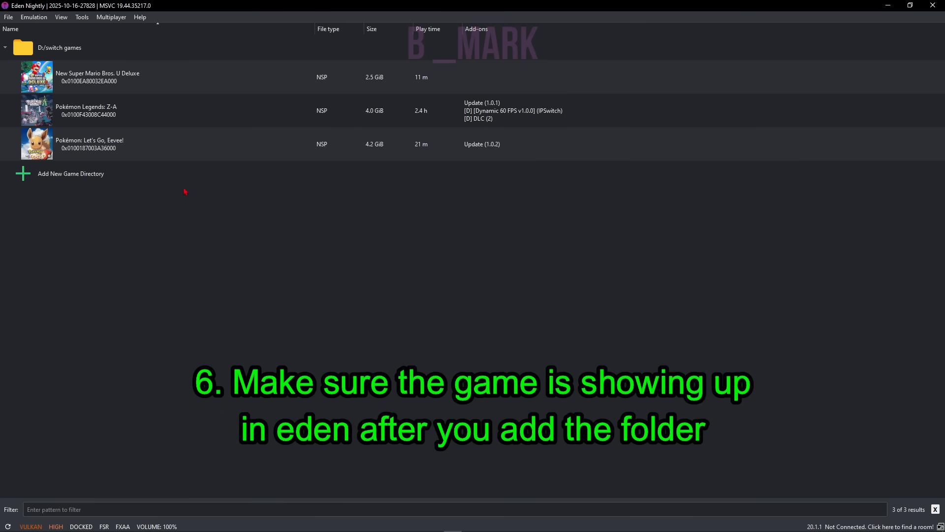
Check the D:/switch games list for Pokémon Legends: Z-A and select the game.
left_click(74, 122)
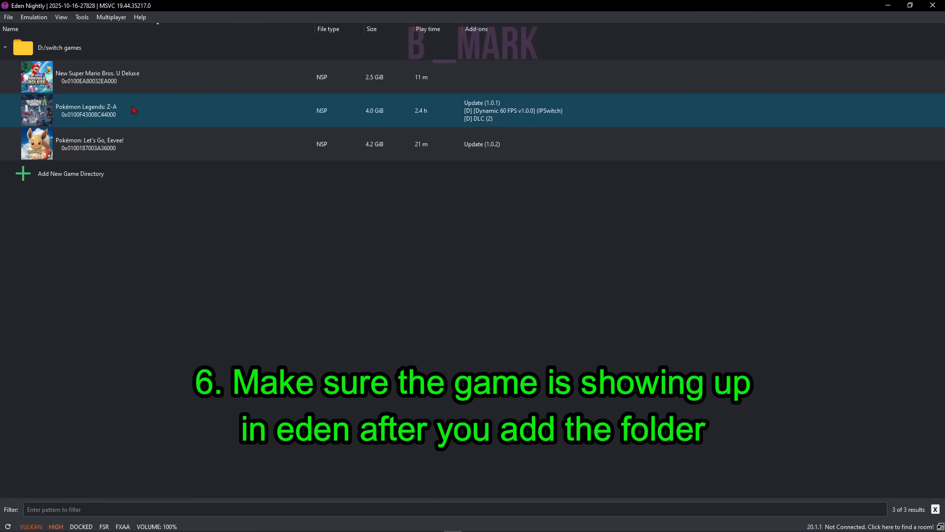
key("Up")
key("Up")
left_click(121, 124)
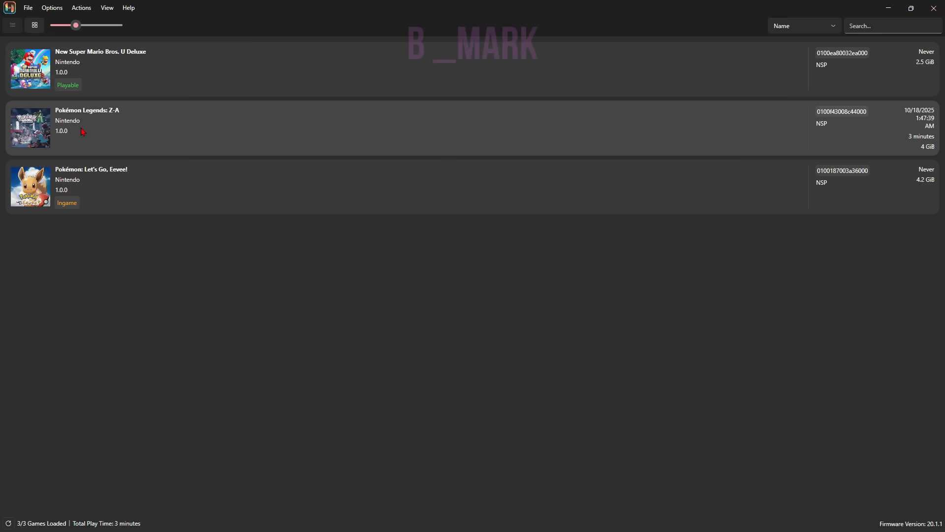
Switch to Ryujinx and enable Low-Power PPTC in its CPU cache settings.
left_click(364, 63)
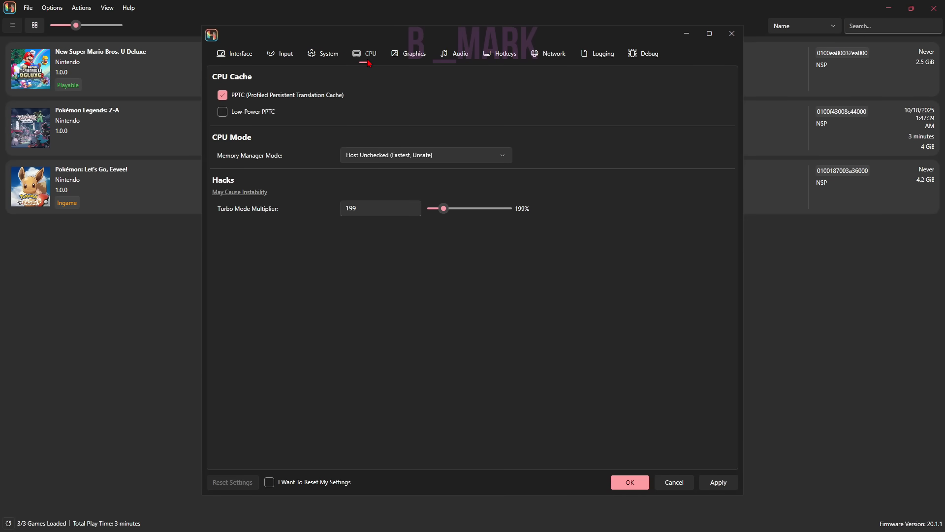
left_click(227, 114)
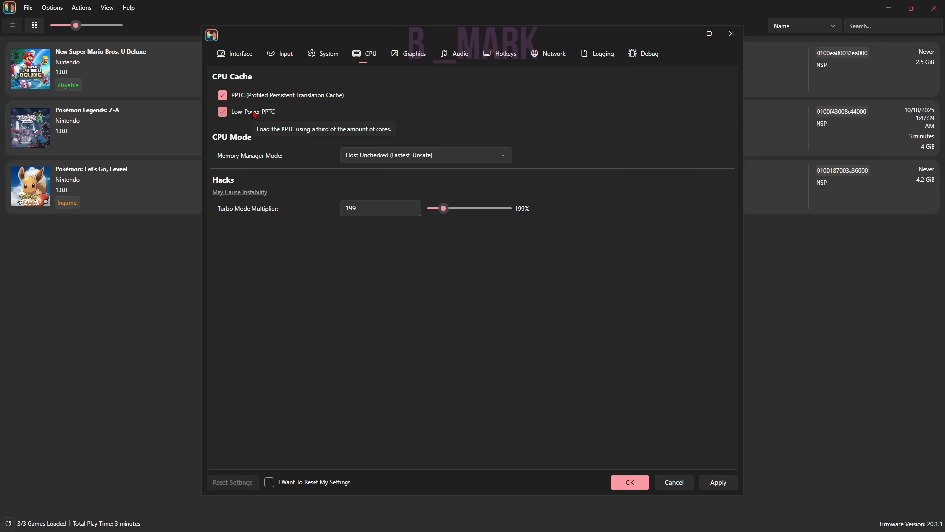
Try OpenGL as the graphics backend in Ryujinx and return it to Vulkan.
left_click(409, 54)
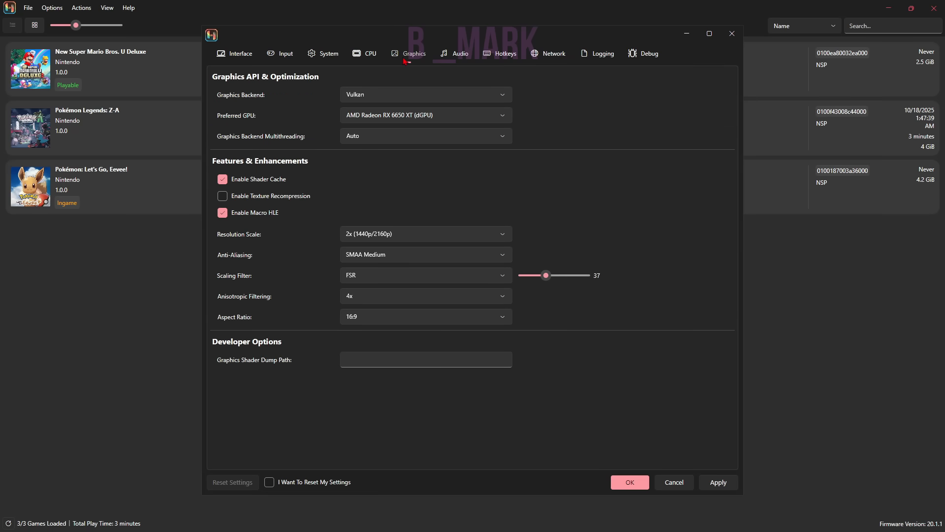
left_click(379, 95)
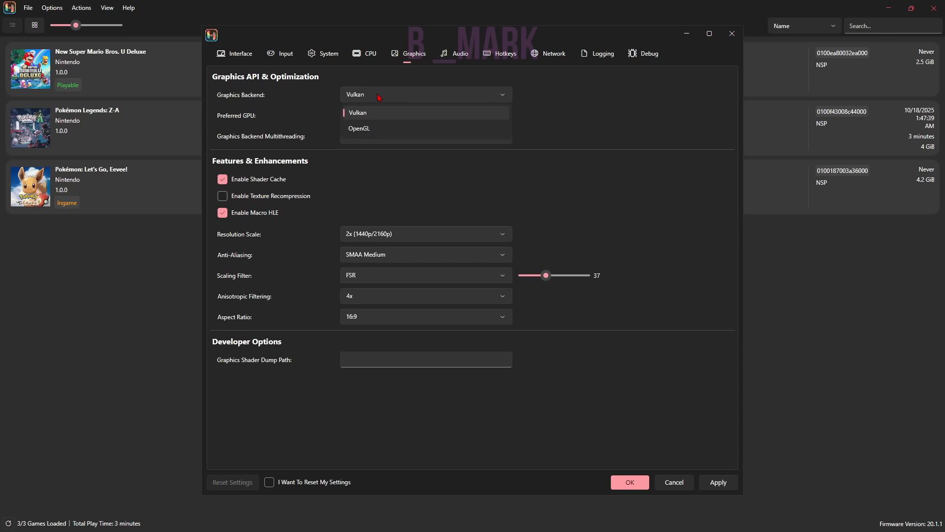
left_click(379, 95)
left_click(379, 95)
left_click(379, 94)
left_click(379, 95)
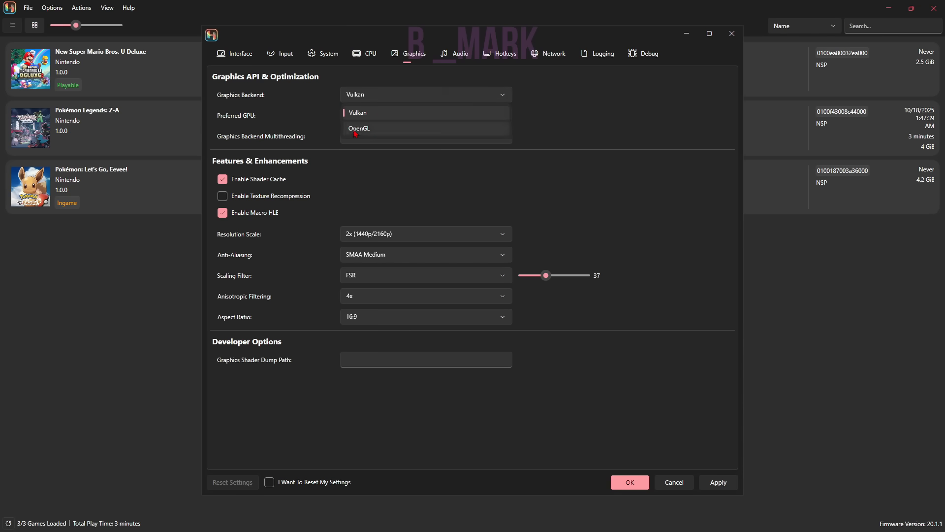
left_click(359, 128)
scroll(352, 94, "up", 1)
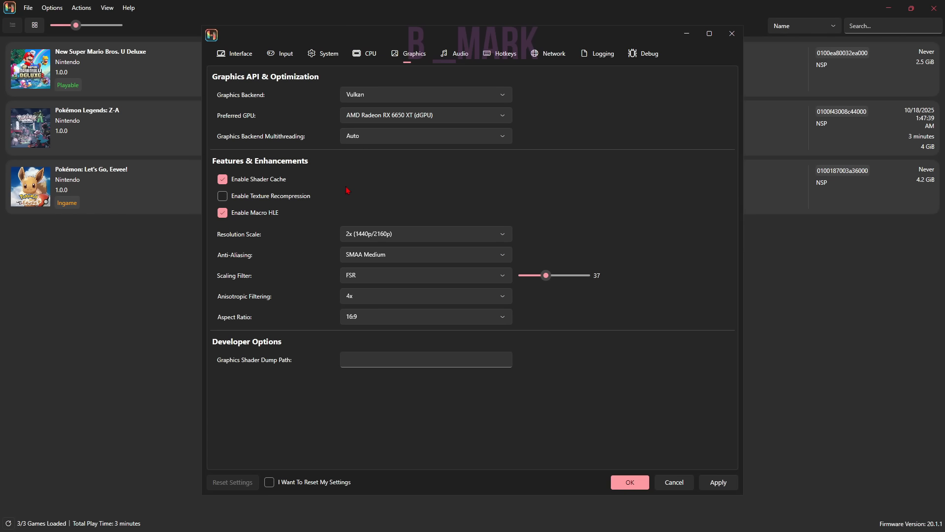
Try texture recompression, turn it back off, and choose a different resolution scale.
left_click(255, 197)
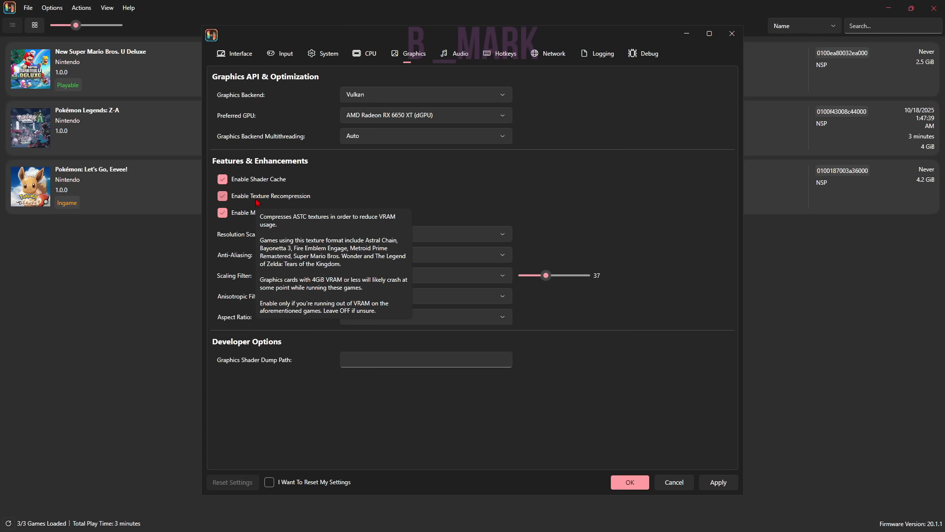
left_click(257, 197)
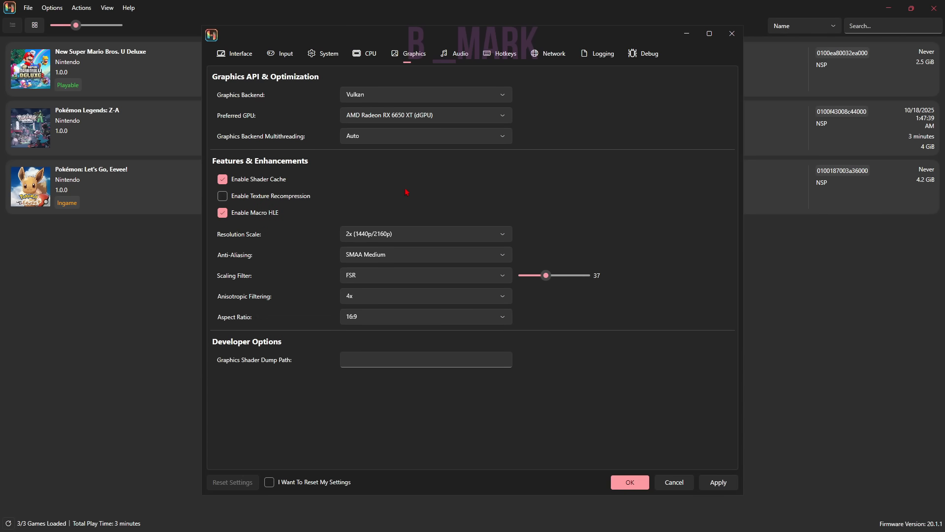
left_click(367, 234)
left_click(367, 252)
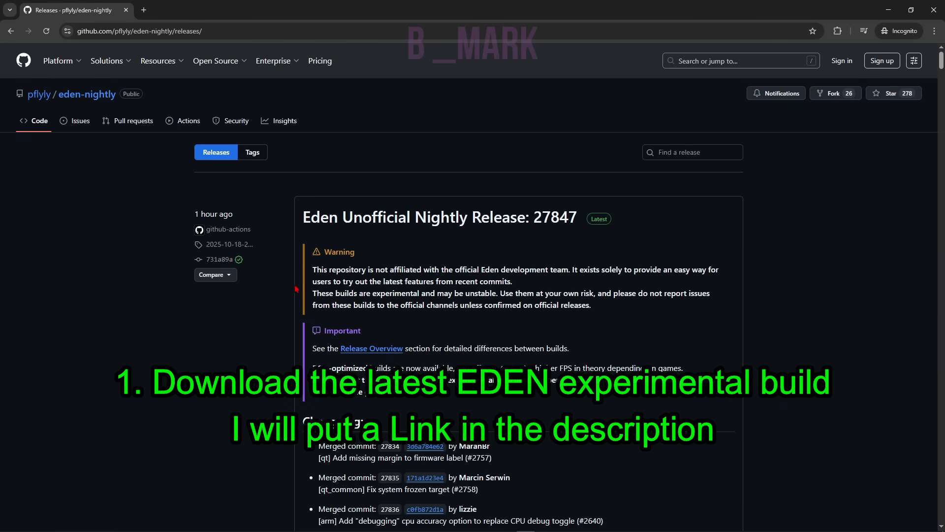
From the latest eden-nightly release on GitHub, show all assets and download Eden-27847-Windows-msvc-x86_64.7z.
scroll(272, 324, "down", 15)
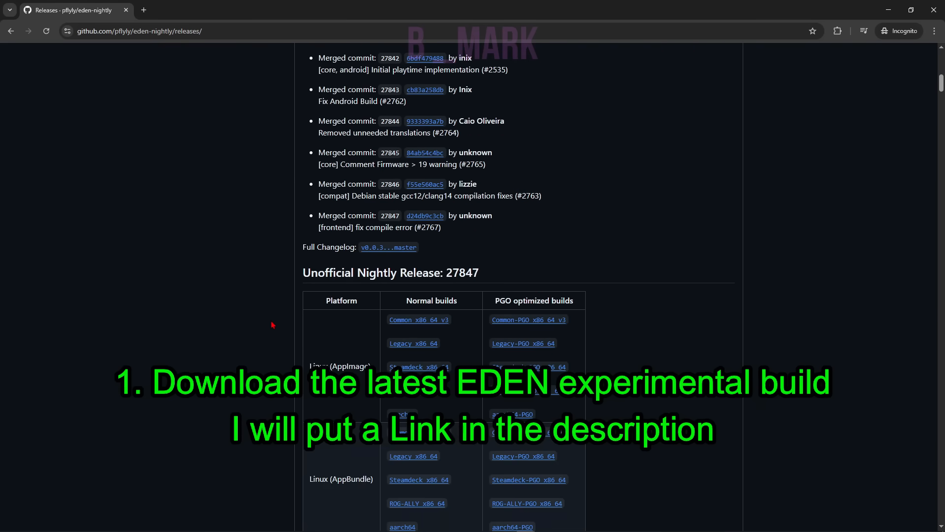
scroll(272, 324, "down", 4)
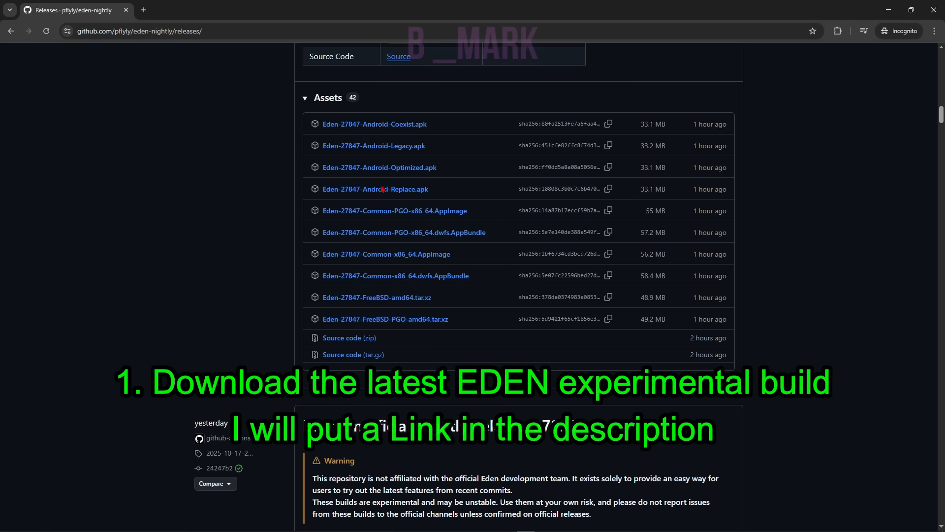
left_click(347, 370)
scroll(366, 302, "down", 5)
scroll(366, 301, "down", 8)
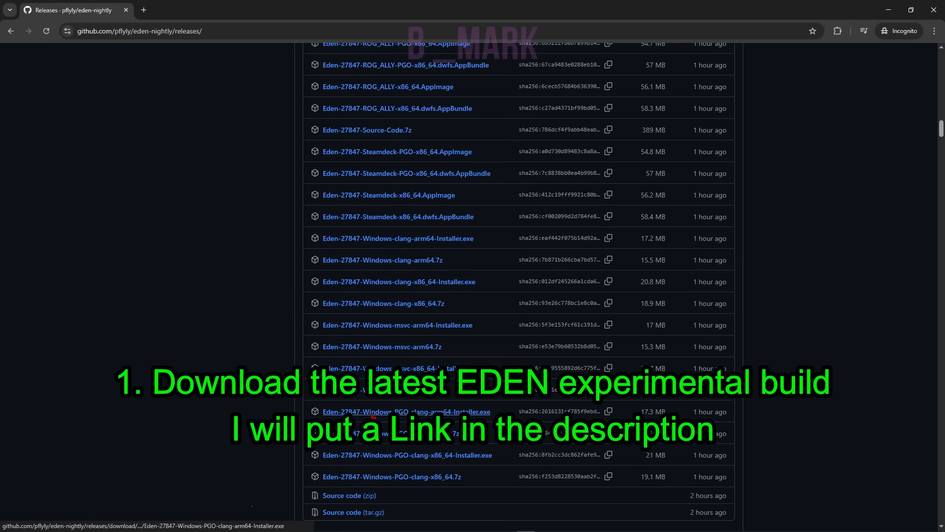
scroll(369, 245, "up", 3)
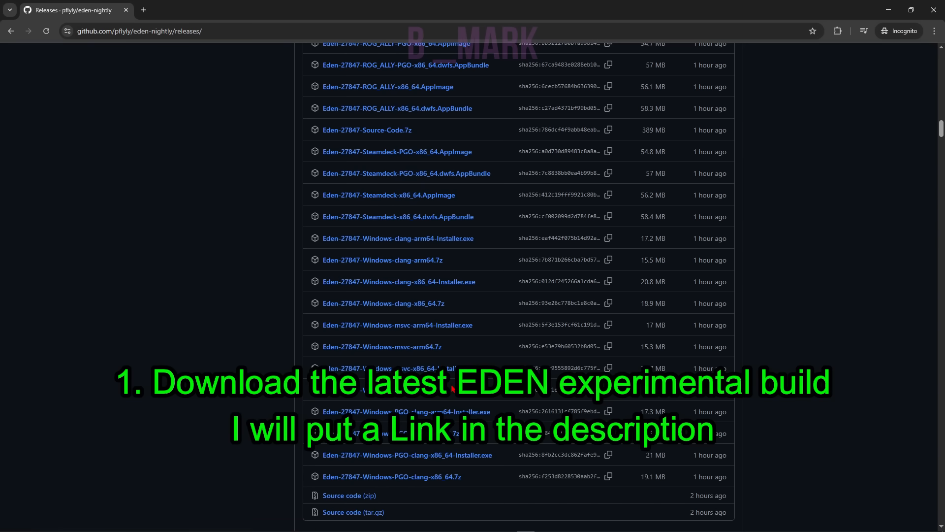
left_click_drag(324, 390, 443, 390)
left_click(391, 397)
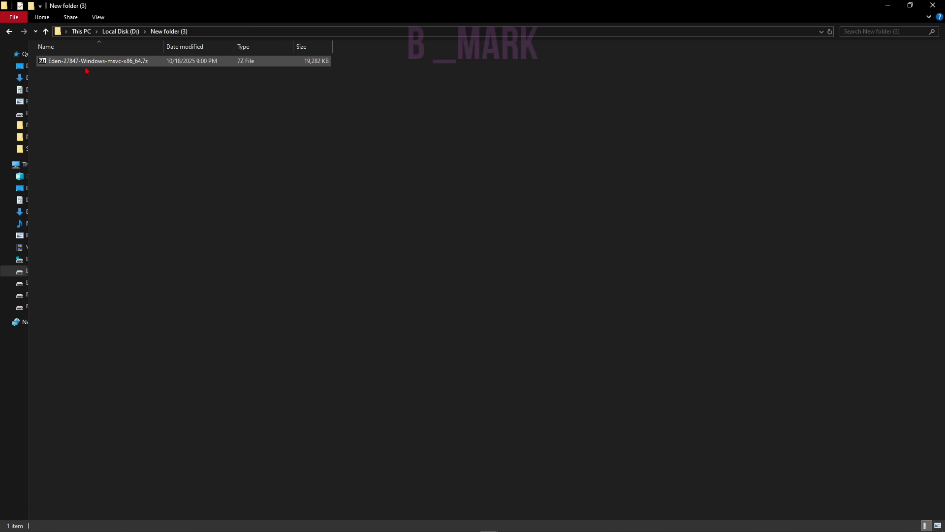
Extract Eden-27847-Windows-msvc-x86_64.7z with 7-Zip into its own folder and launch eden.exe from it.
right_click(110, 67)
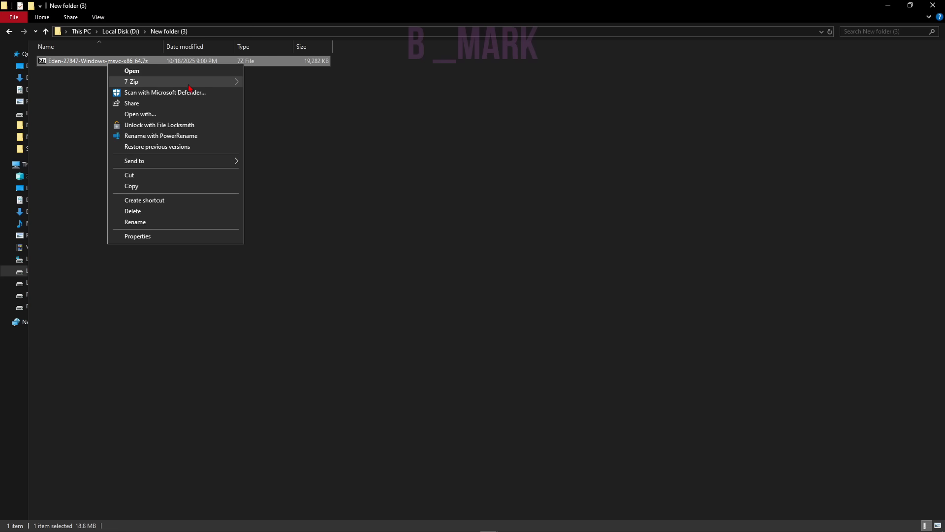
mouse_move(148, 81)
left_click(282, 118)
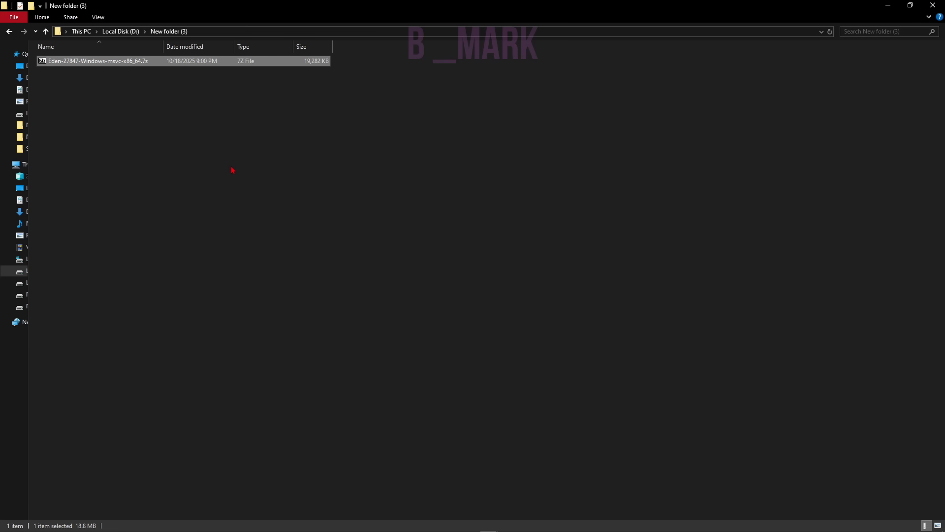
double_click(131, 61)
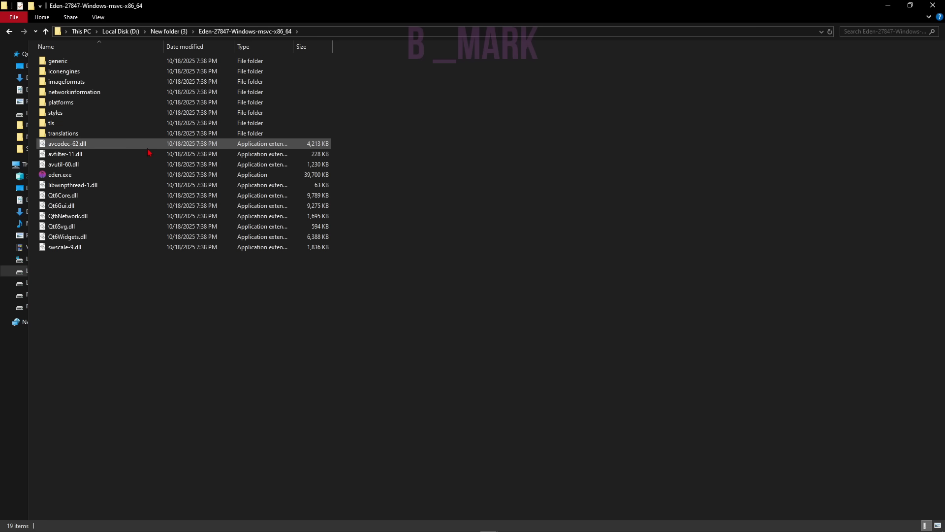
double_click(78, 177)
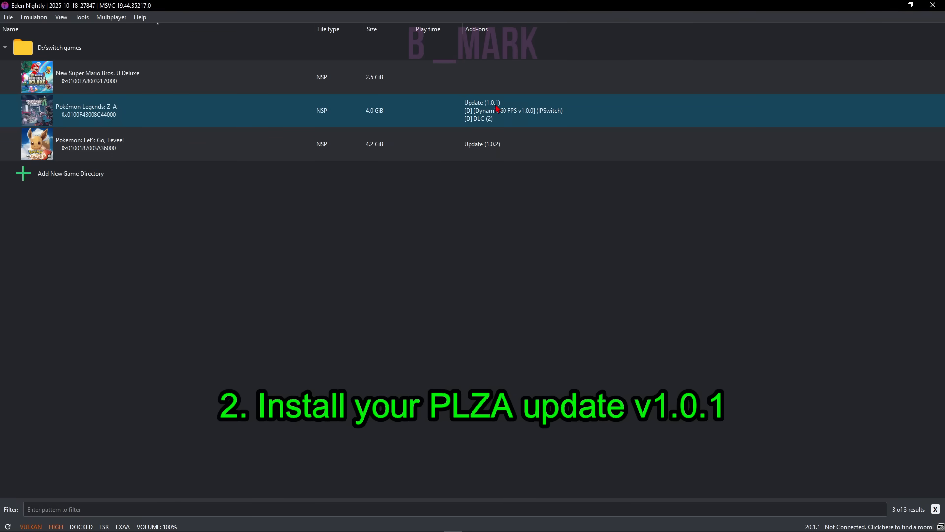
Check the installed version and enabled add-ons in the properties of Pokémon Legends: Z-A.
right_click(211, 119)
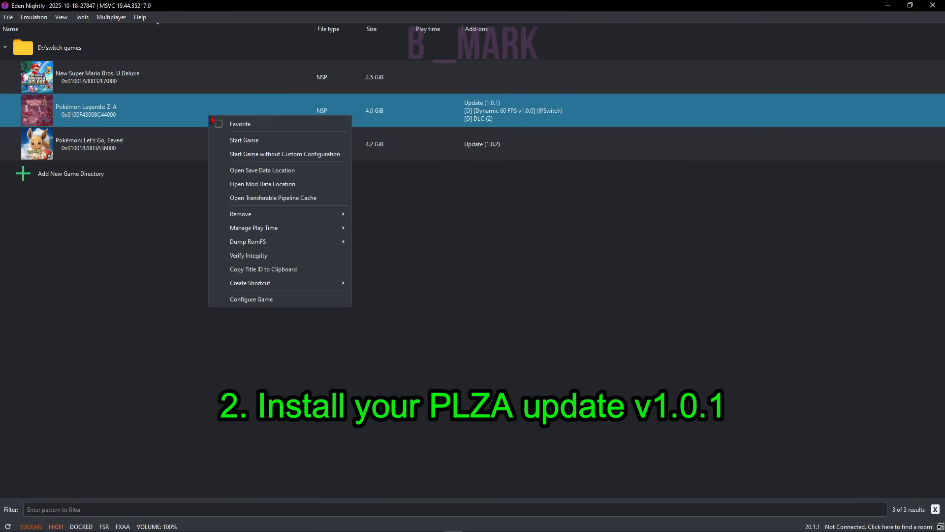
left_click(244, 298)
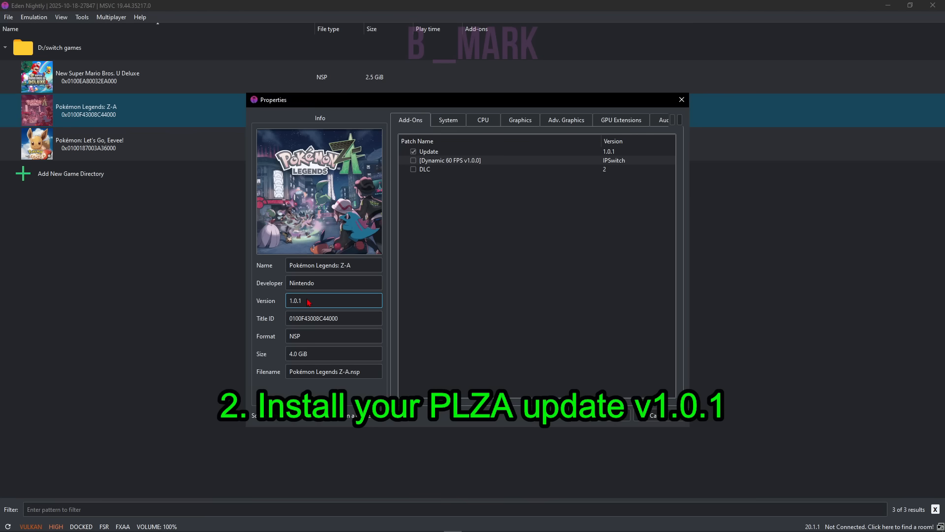
left_click_drag(303, 300, 288, 302)
left_click(437, 207)
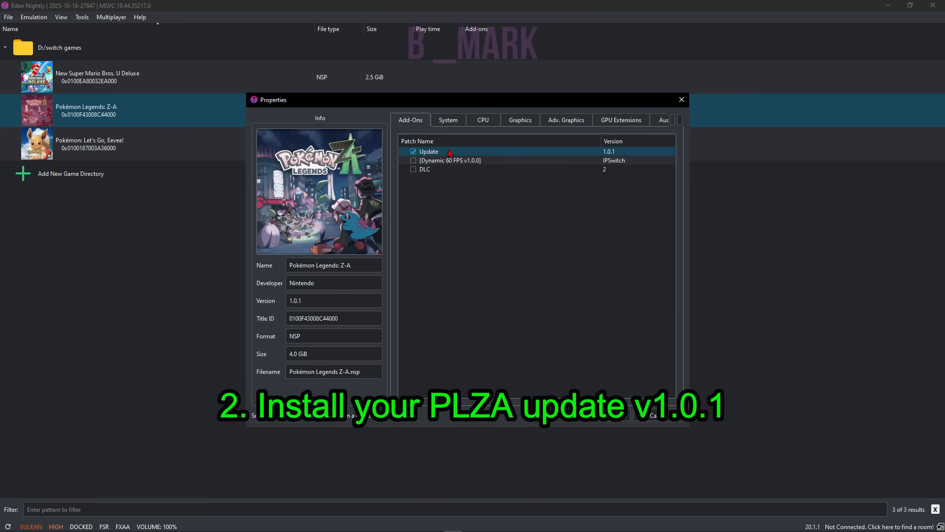
left_click(430, 152)
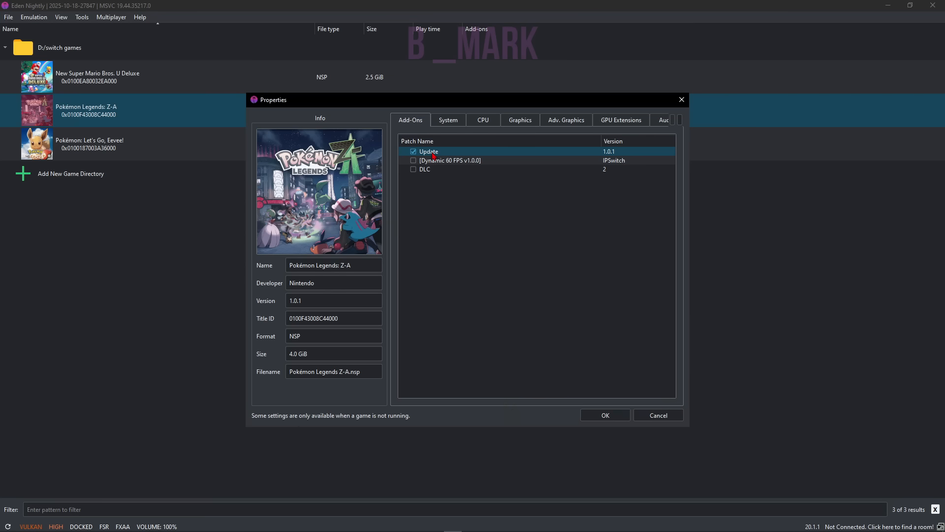
left_click(445, 202)
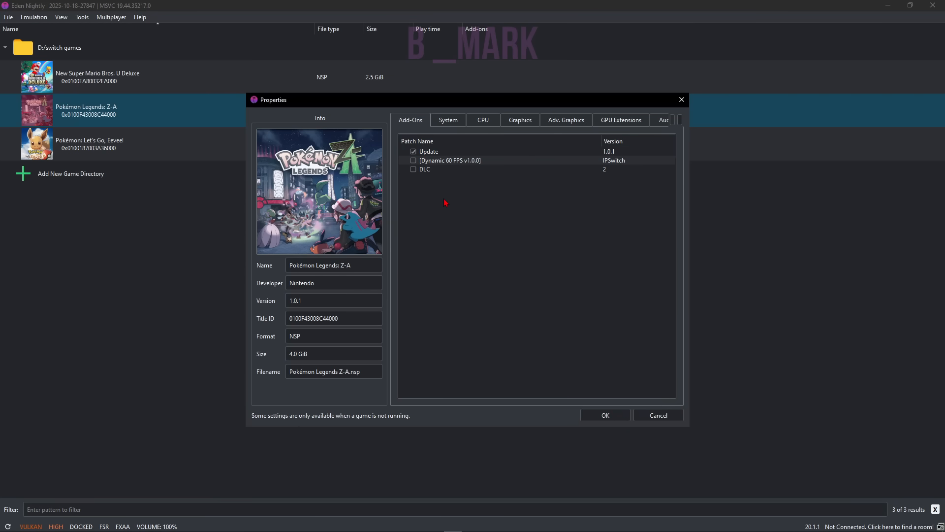
left_click(521, 163)
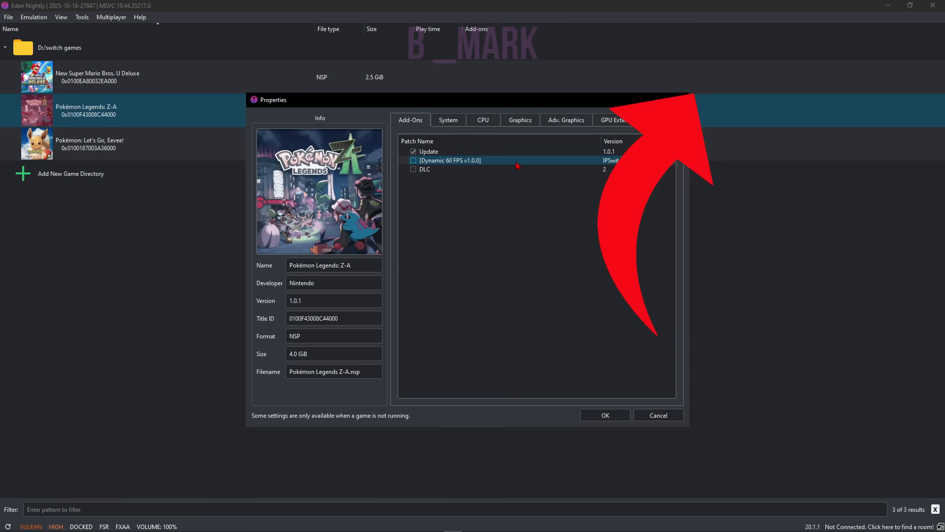
left_click(605, 415)
In the emulator's graphics configuration, set Extended Dynamic State to 0 and disable Fast GPU Time (Hack).
left_click(44, 21)
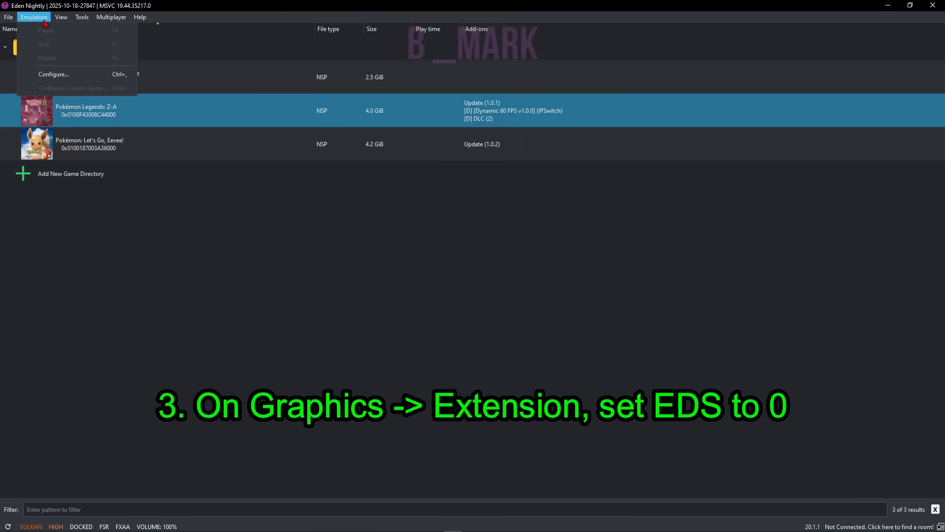
left_click(54, 74)
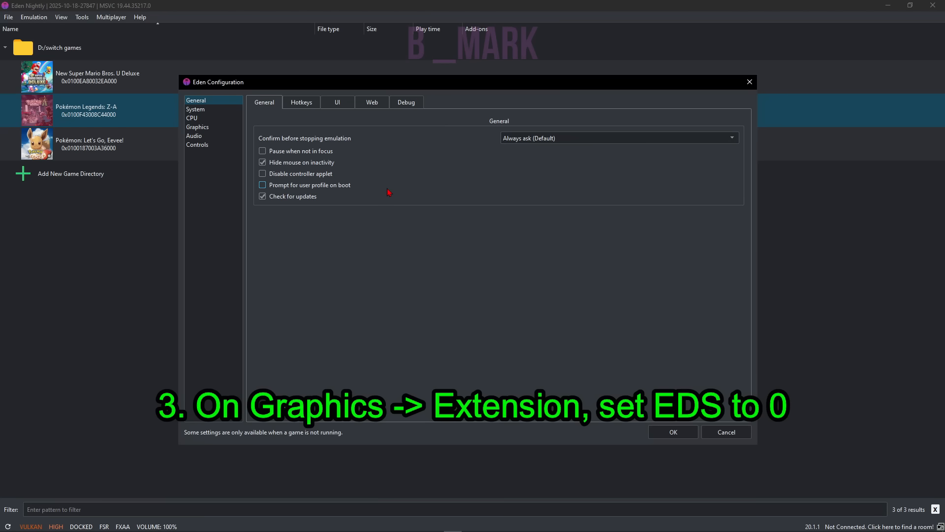
left_click(197, 127)
left_click(354, 107)
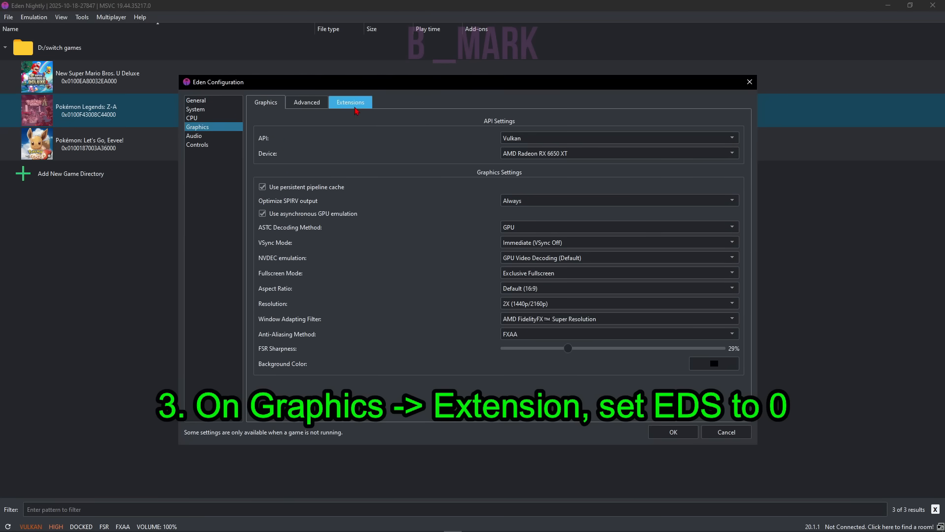
left_click(353, 108)
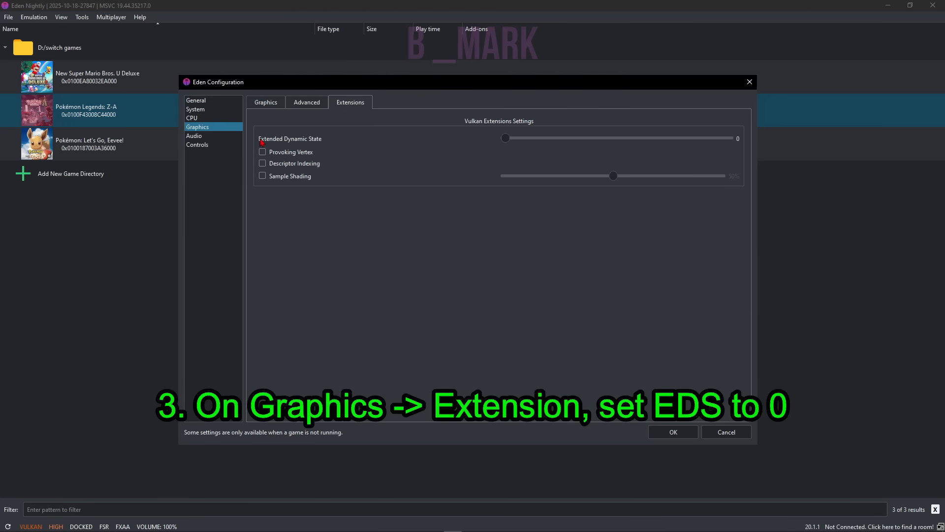
left_click(506, 140)
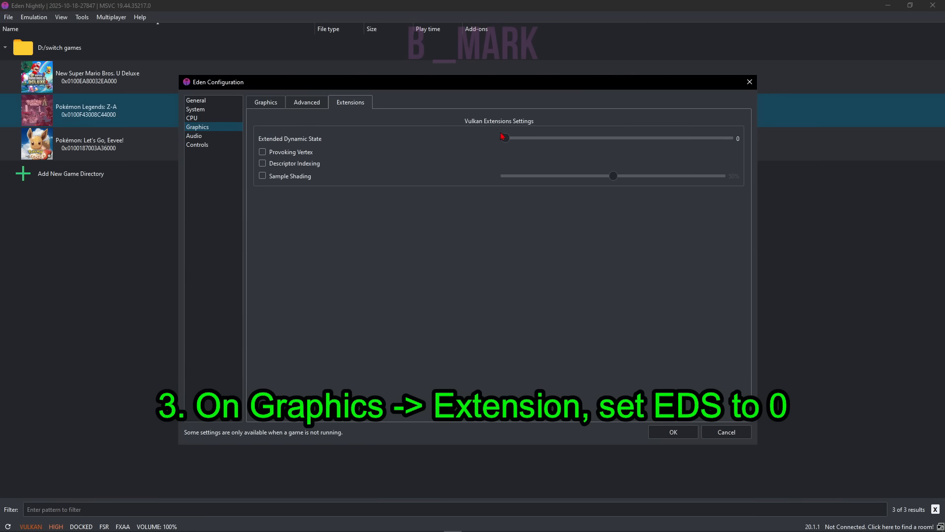
left_click(307, 102)
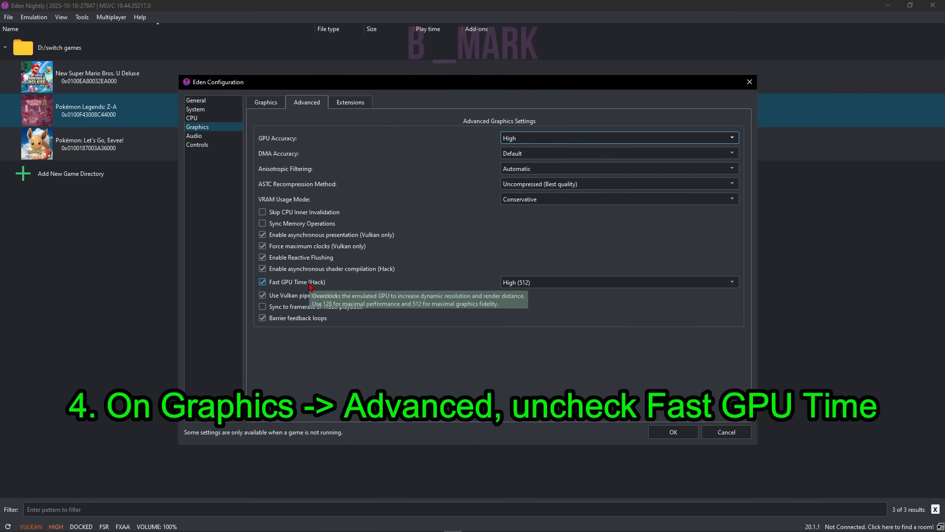
left_click(262, 284)
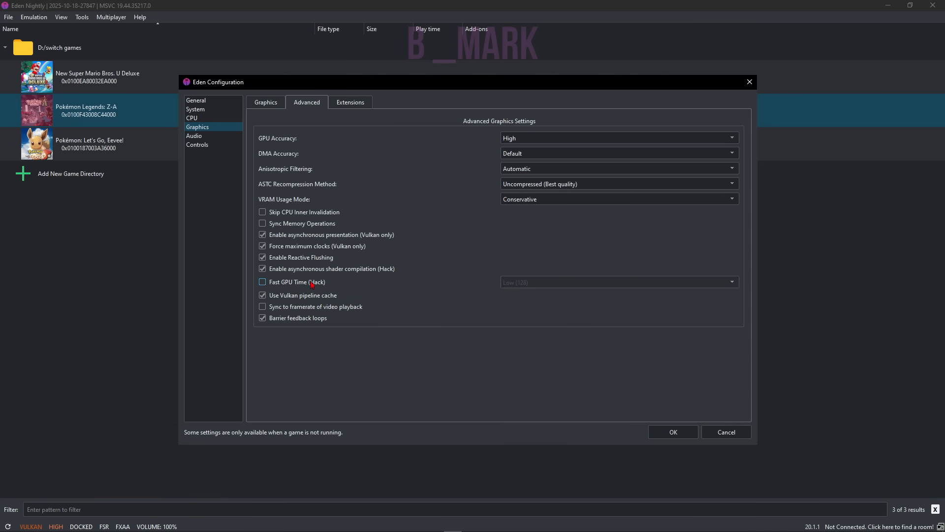
Set the CPU accuracy to Accurate and save the emulator configuration.
left_click(211, 119)
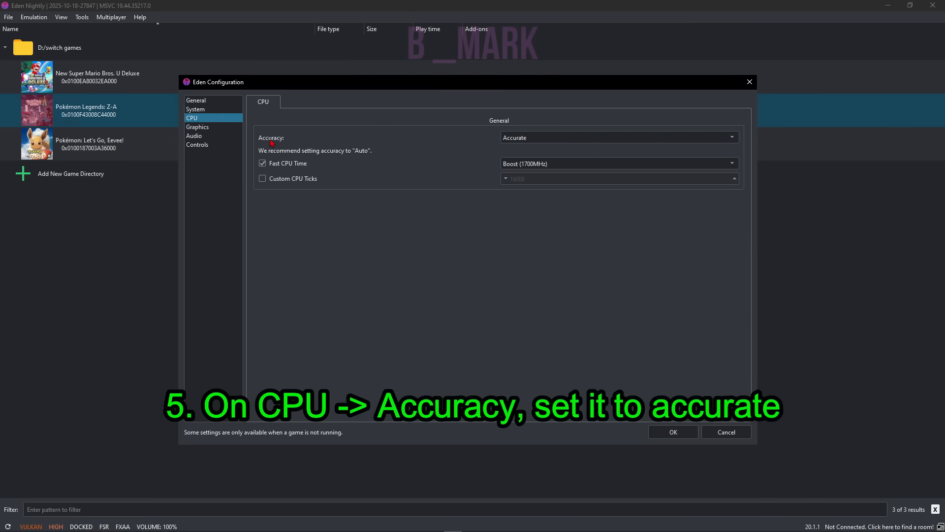
left_click(518, 138)
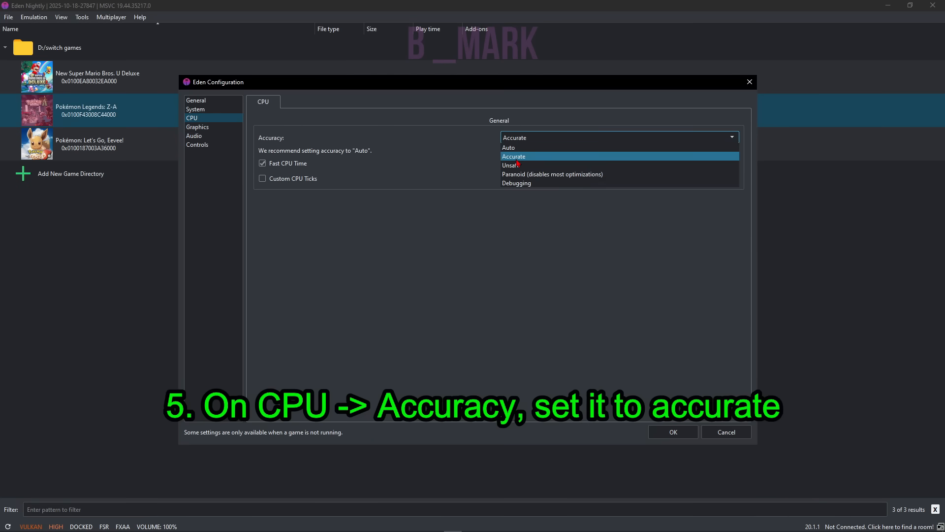
left_click(516, 158)
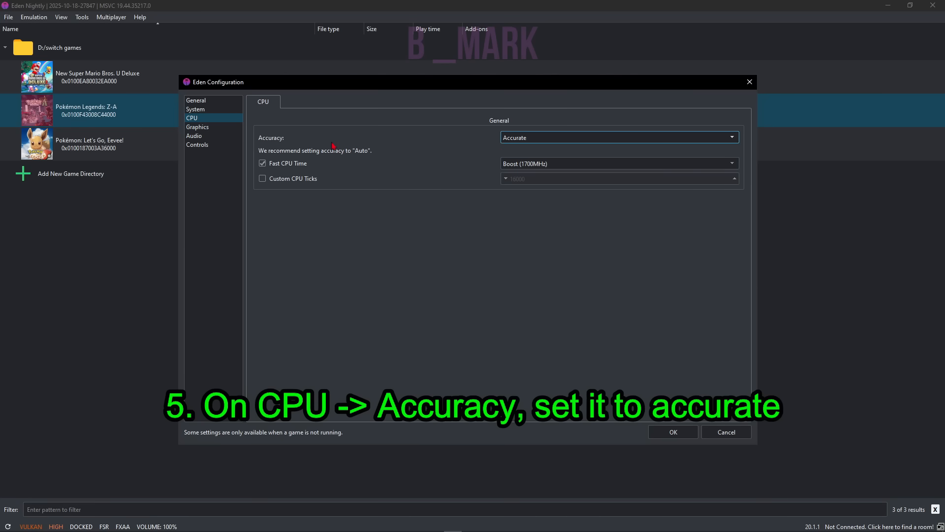
key("Return")
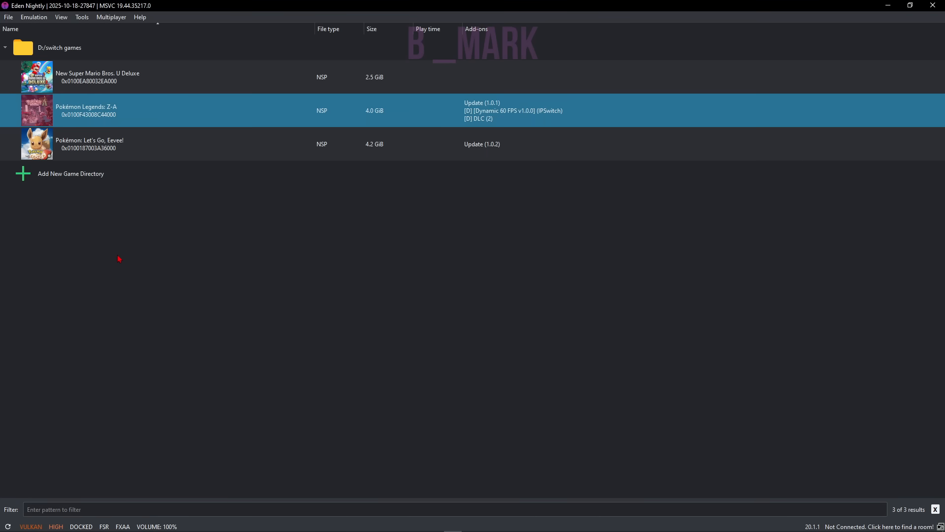
Remove all pipeline caches for Pokémon Legends: Z-A and confirm deleting its transferable shader caches.
right_click(92, 109)
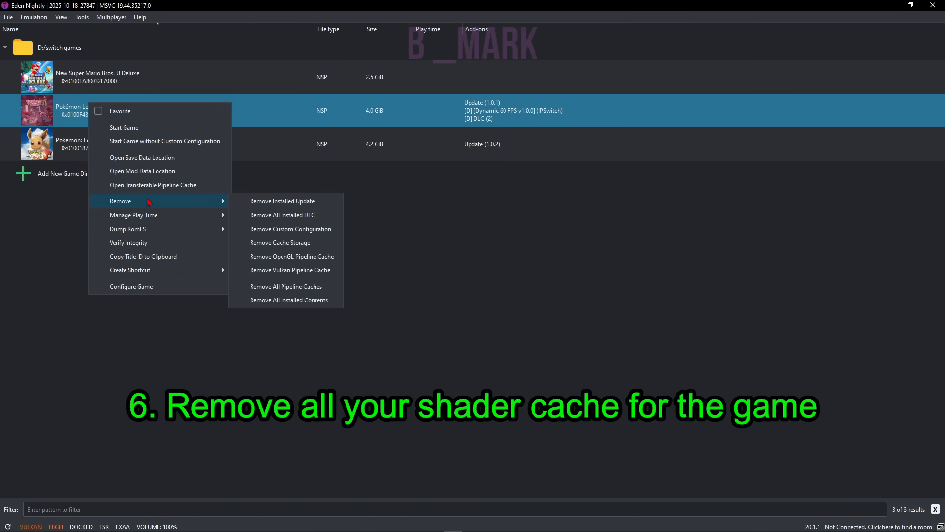
mouse_move(149, 204)
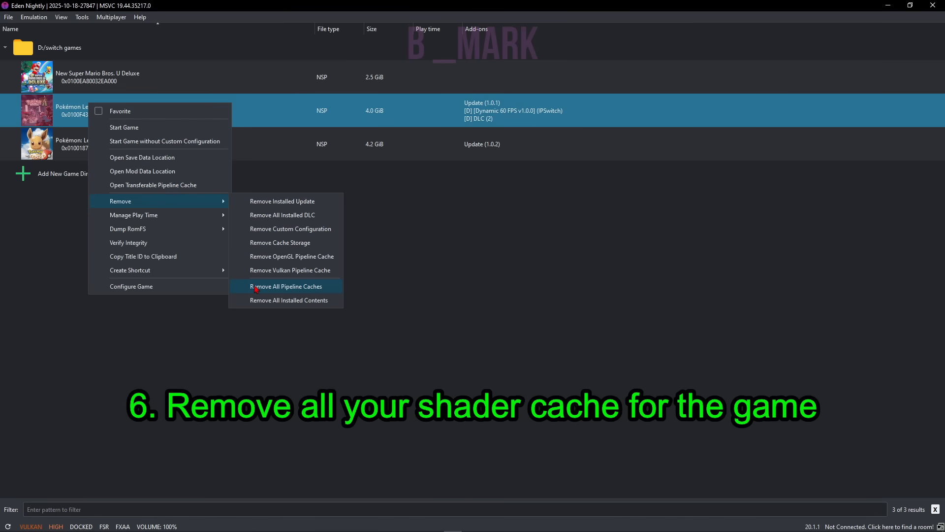
left_click(295, 287)
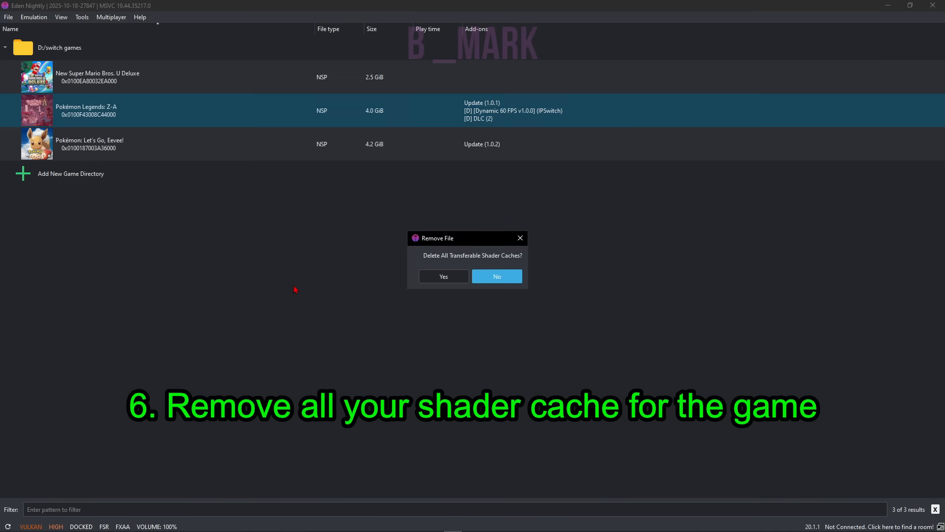
left_click(441, 276)
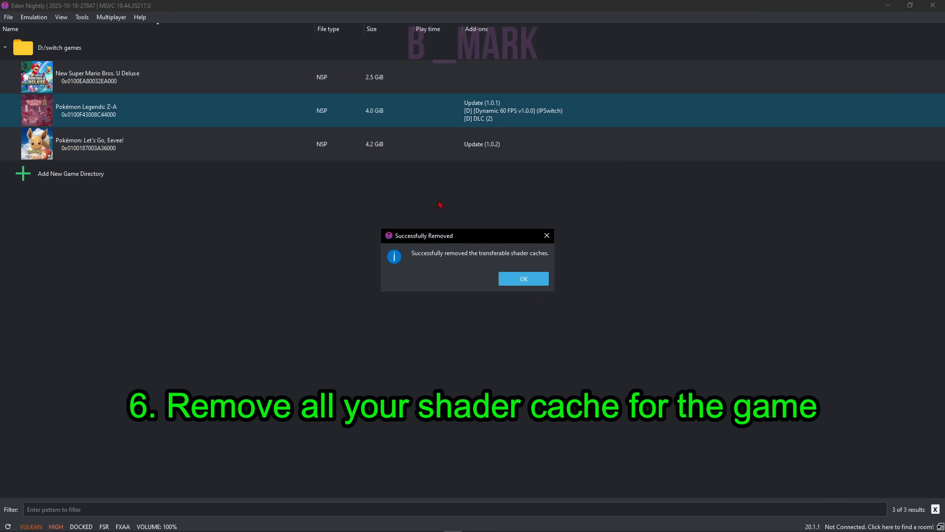
left_click(521, 284)
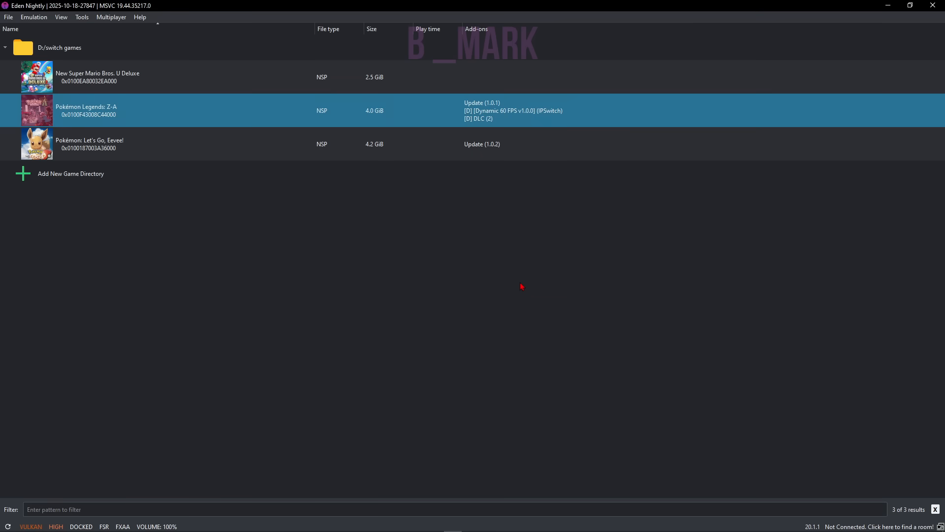